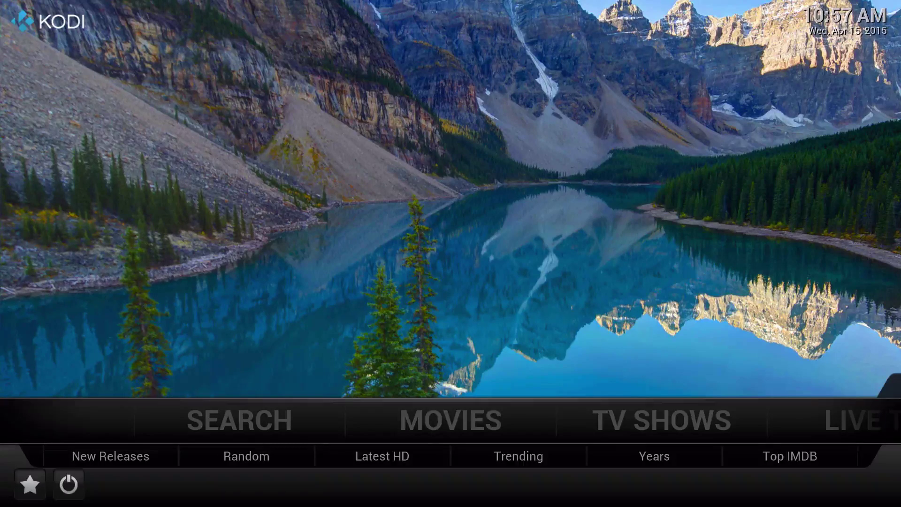
{"action": "key", "text": "Up"}
{"action": "key", "text": "Left"}
{"action": "key", "text": "Right"}
{"action": "key", "text": "Right"}
{"action": "key", "text": "Left"}
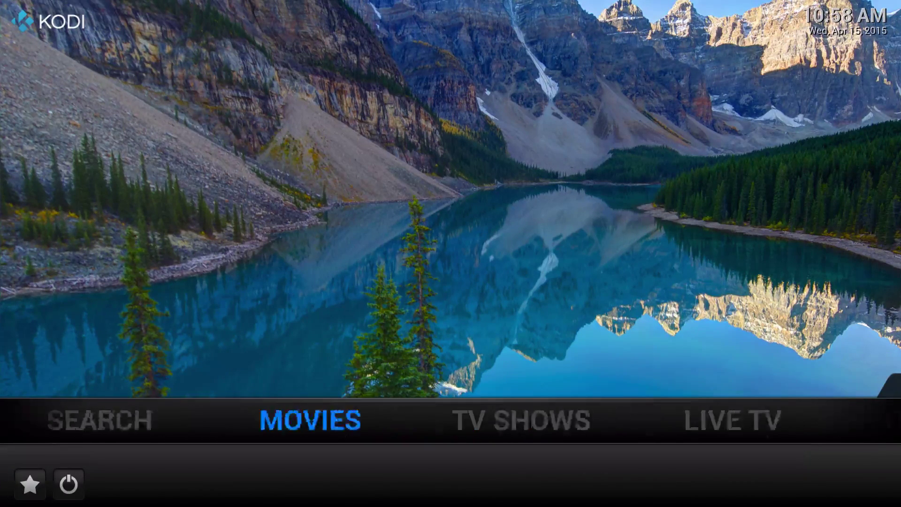
{"action": "key", "text": "Right"}
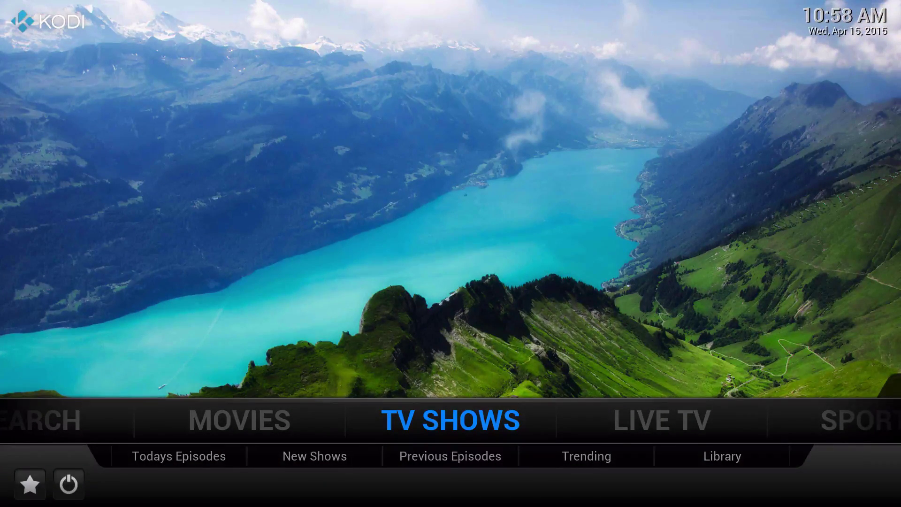
{"action": "key", "text": "Left"}
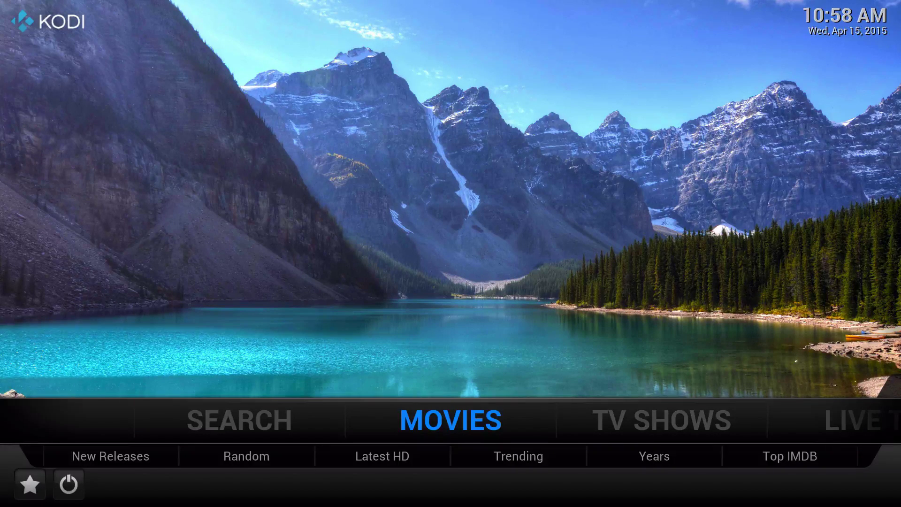
Step: Open the Profiles settings from the System section of the home screen
{"action": "key", "text": "Right"}
{"action": "key", "text": "Right"}
{"action": "key", "text": "Right"}
{"action": "key", "text": "Right"}
{"action": "key", "text": "Right"}
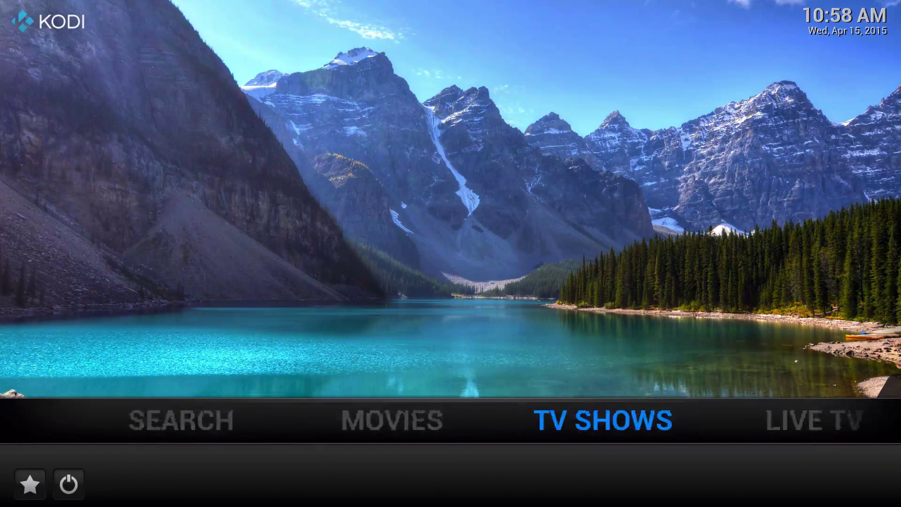
{"action": "key", "text": "Right"}
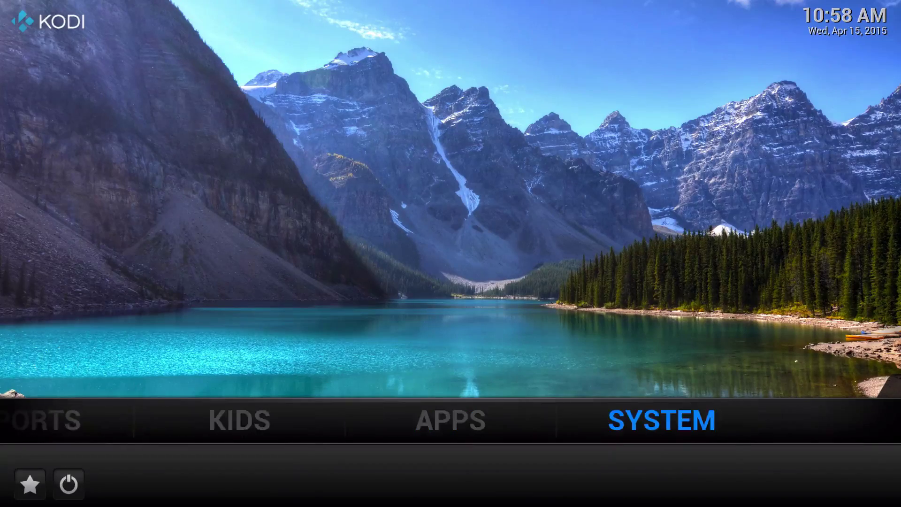
{"action": "key", "text": "Down"}
{"action": "key", "text": "Right"}
{"action": "key", "text": "Right"}
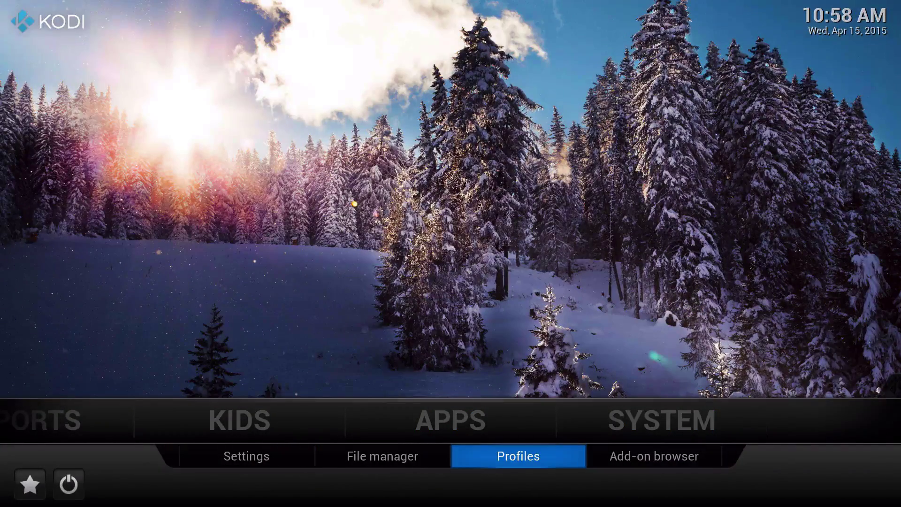
{"action": "key", "text": "Up"}
{"action": "key", "text": "Down"}
{"action": "key", "text": "Up"}
{"action": "key", "text": "Down"}
{"action": "key", "text": "Return"}
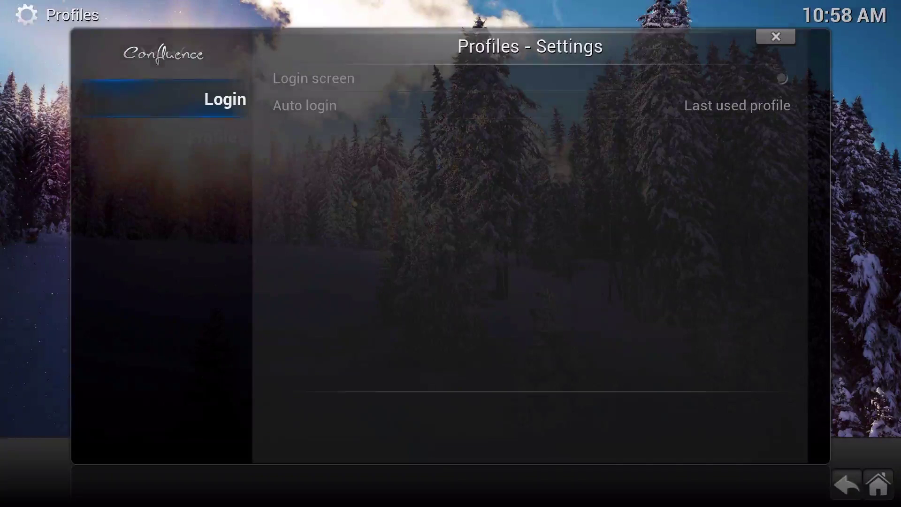
Step: Turn on the login screen at startup and switch to the Profiles category
{"action": "key", "text": "Right"}
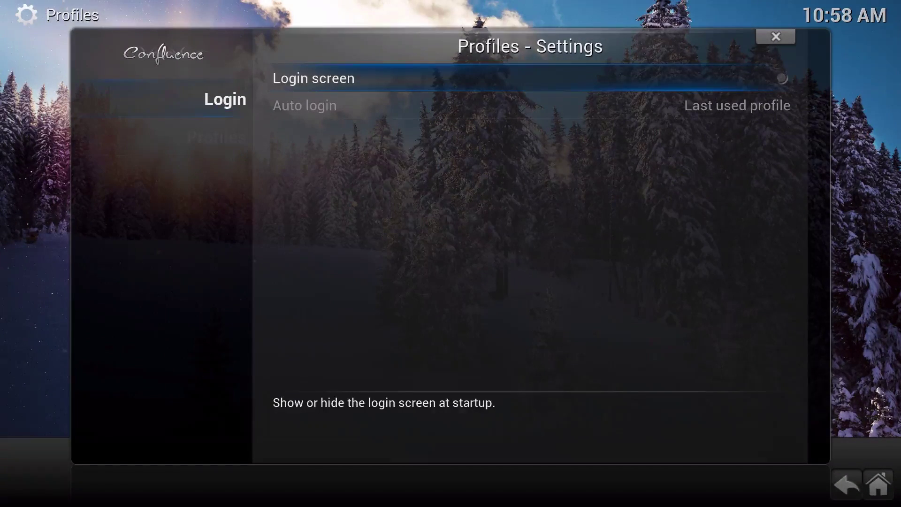
{"action": "key", "text": "Return"}
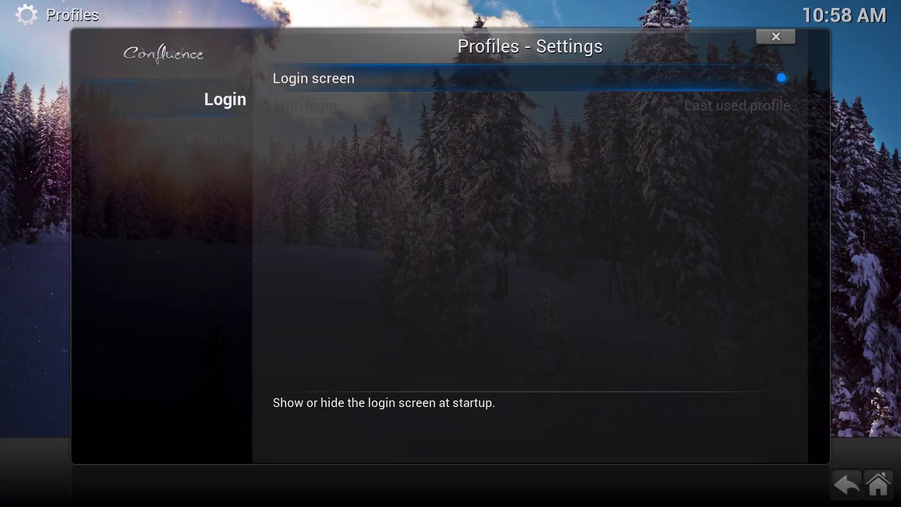
{"action": "key", "text": "Left"}
{"action": "key", "text": "Down"}
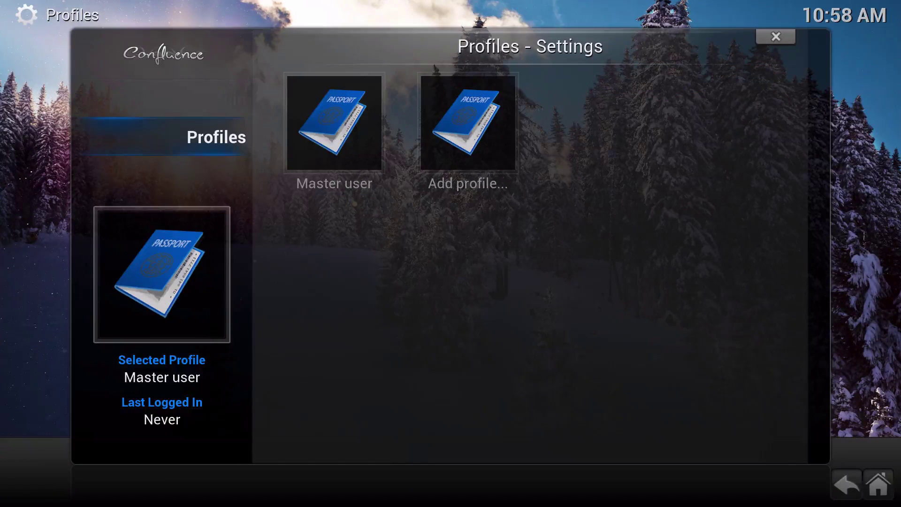
Step: Add a new profile named KIDS and accept special://masterprofile/profiles/KIDS as its folder
{"action": "key", "text": "Right"}
{"action": "key", "text": "Right"}
{"action": "key", "text": "Left"}
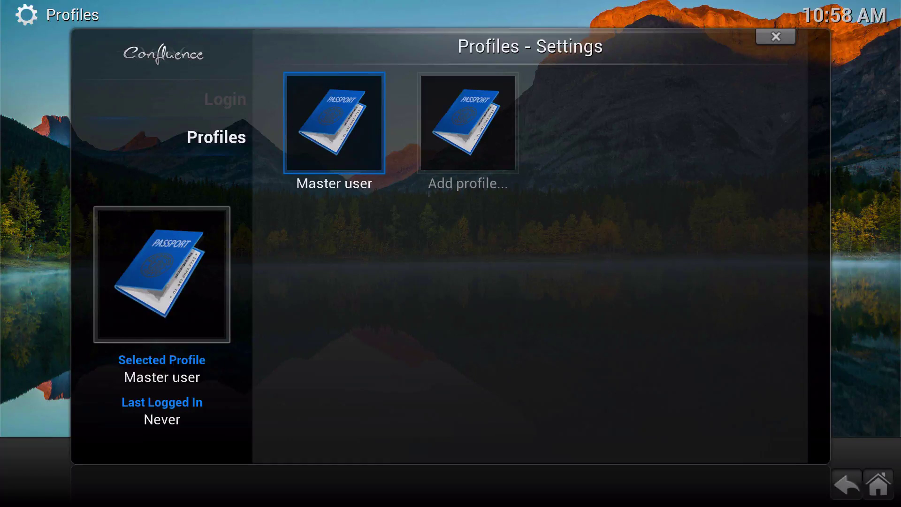
{"action": "key", "text": "Right"}
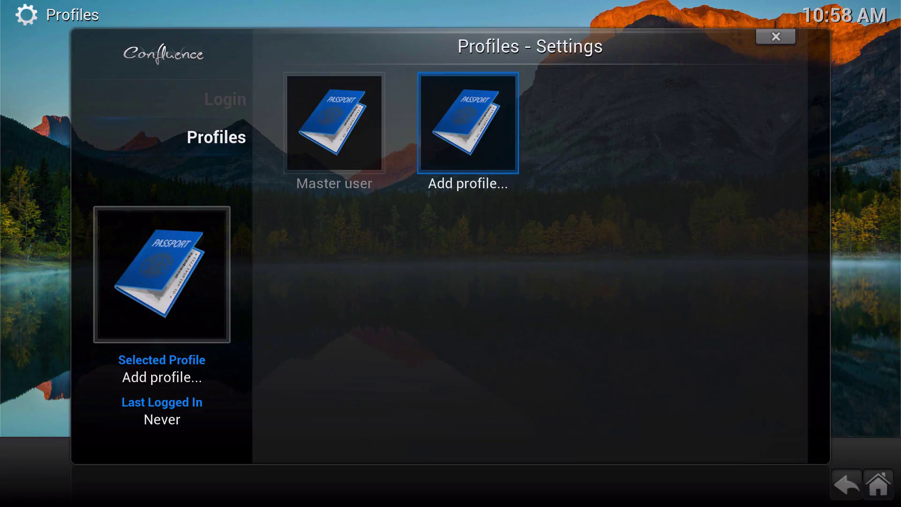
{"action": "key", "text": "Return"}
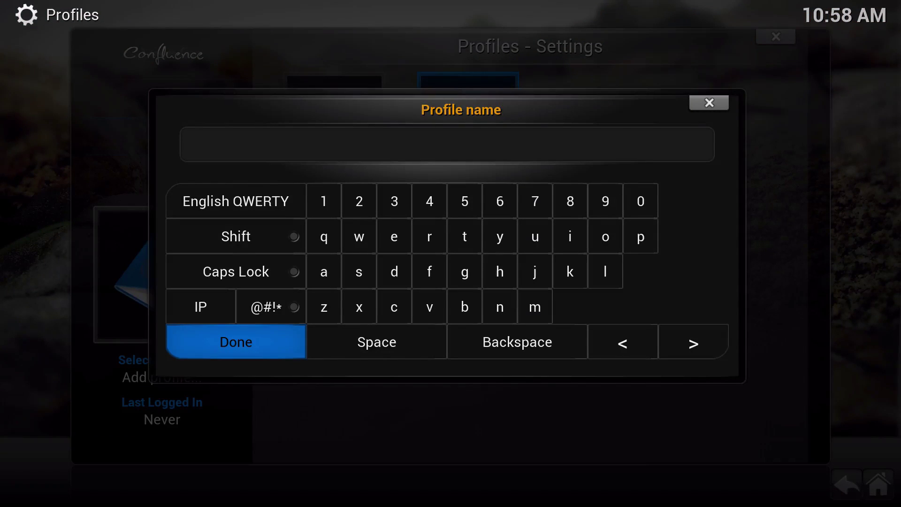
{"action": "type", "text": "KIDS"}
{"action": "key", "text": "Return"}
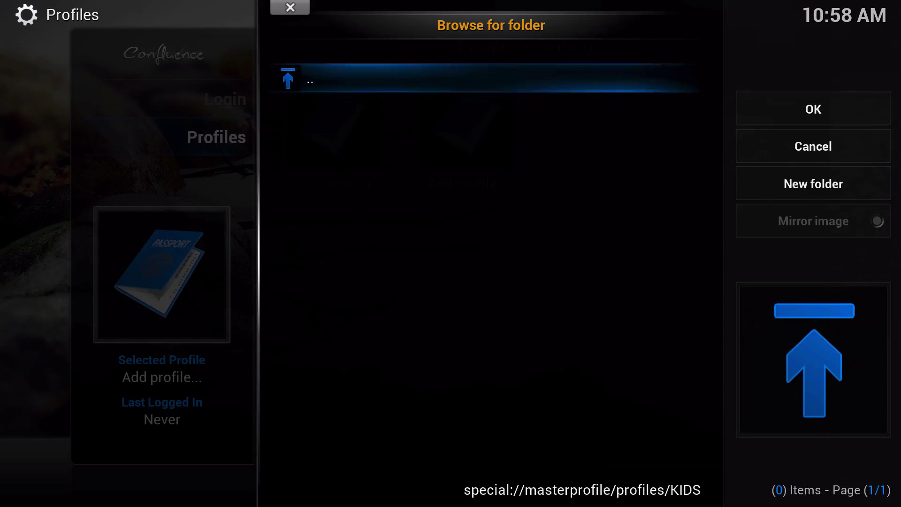
{"action": "key", "text": "Right"}
{"action": "key", "text": "Return"}
Step: Examine the KIDS profile's picture, directory and lock preferences options, declining to set a master lock
{"action": "key", "text": "Down"}
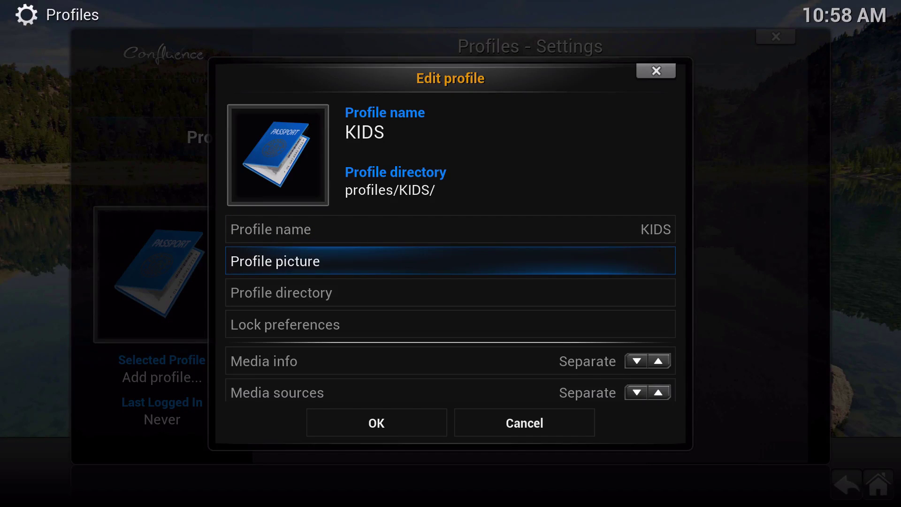
{"action": "key", "text": "Return"}
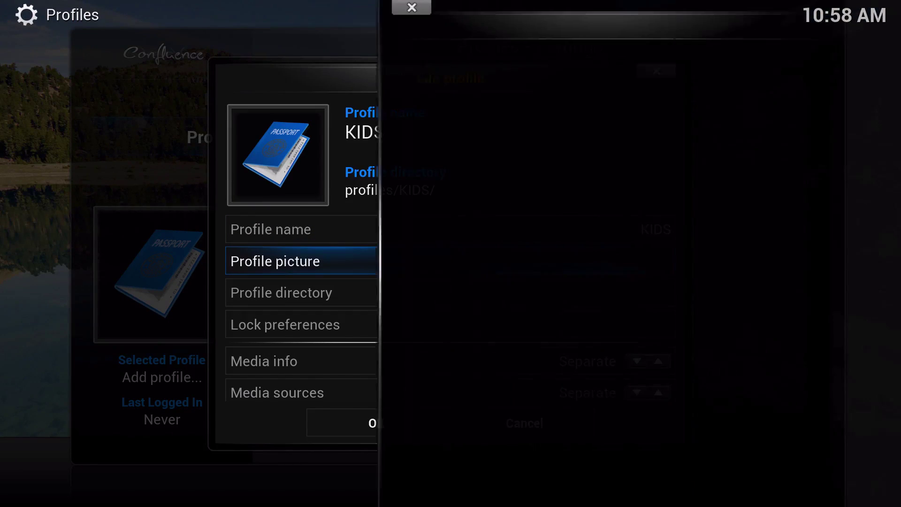
{"action": "key", "text": "Escape"}
{"action": "key", "text": "Down"}
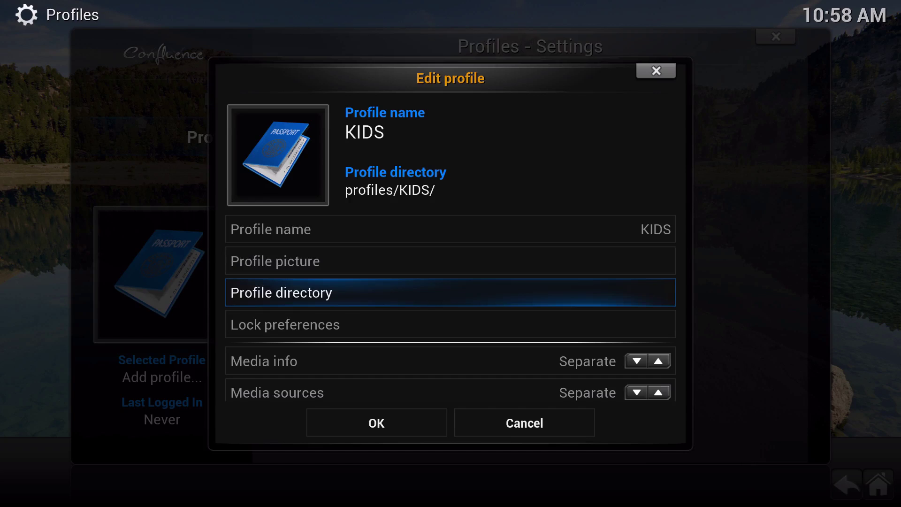
{"action": "key", "text": "Return"}
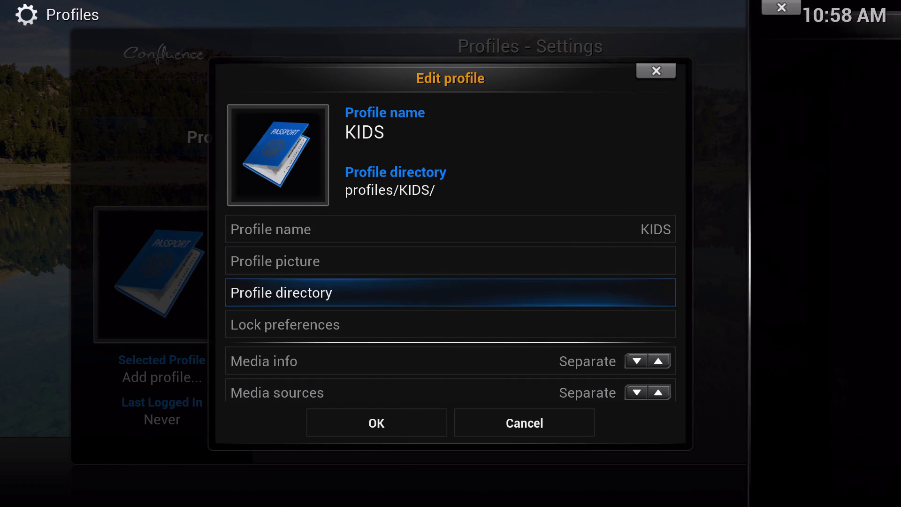
{"action": "key", "text": "Escape"}
{"action": "key", "text": "Down"}
{"action": "key", "text": "Return"}
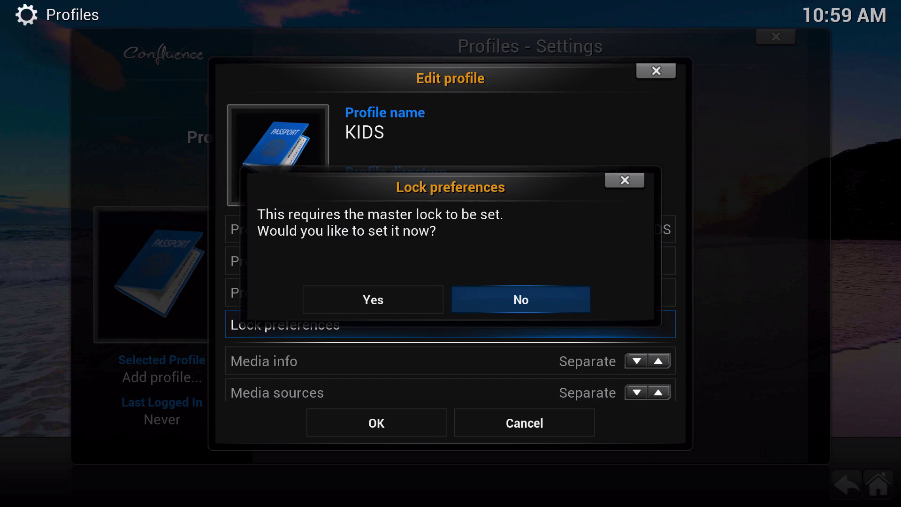
{"action": "key", "text": "Return"}
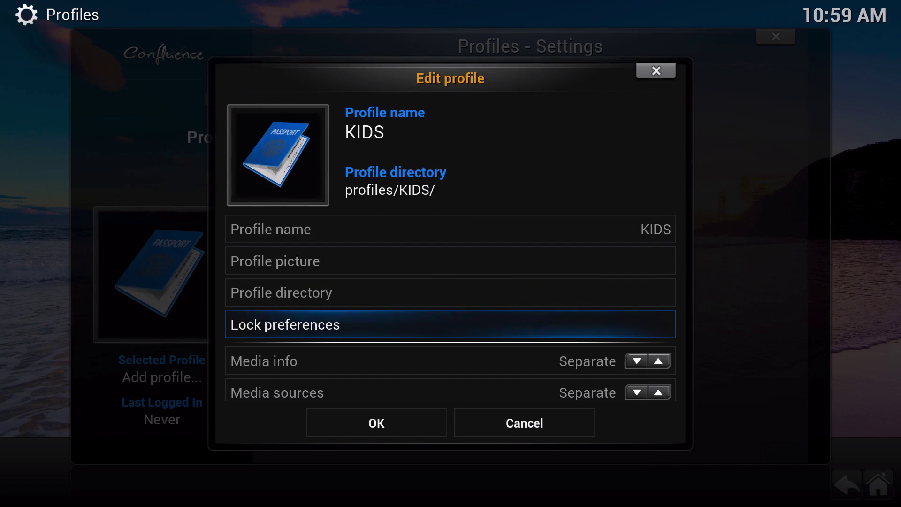
Step: Review the Media info and Media sources options of the KIDS profile
{"action": "key", "text": "Down"}
{"action": "key", "text": "Down"}
{"action": "key", "text": "Down"}
{"action": "key", "text": "Up"}
{"action": "key", "text": "Up"}
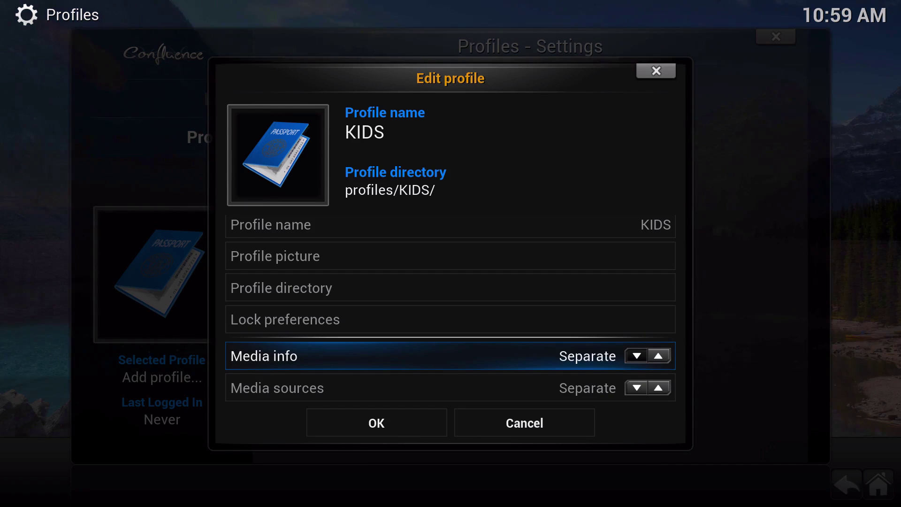
{"action": "key", "text": "Down"}
{"action": "key", "text": "Down"}
{"action": "key", "text": "Up"}
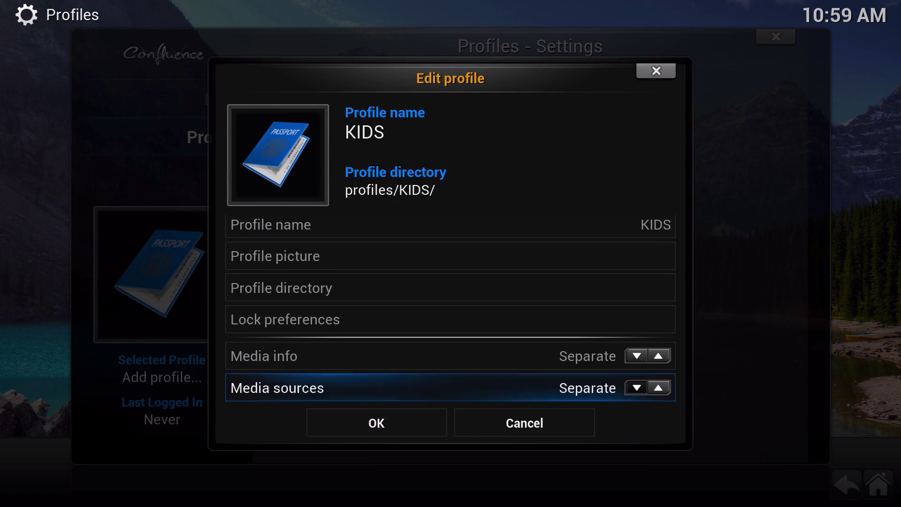
{"action": "key", "text": "Up"}
{"action": "key", "text": "Down"}
{"action": "key", "text": "Up"}
{"action": "key", "text": "Down"}
{"action": "key", "text": "Up"}
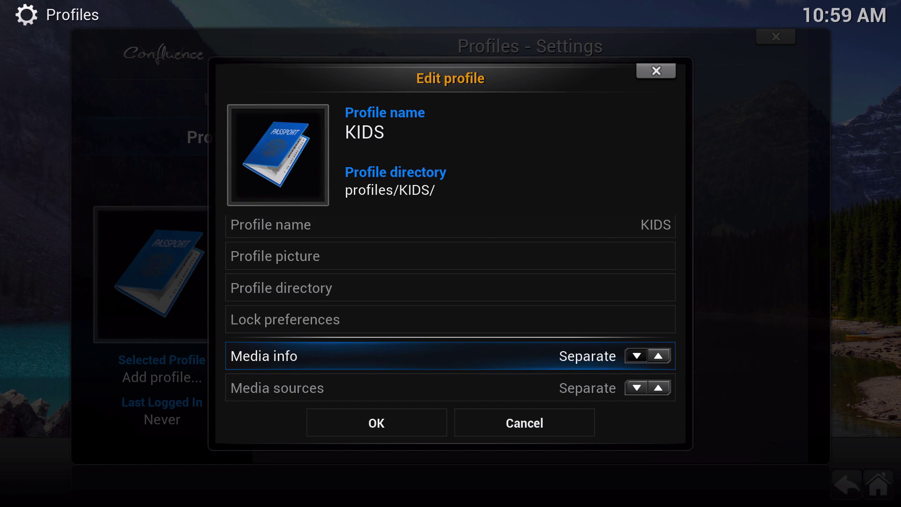
Step: Save the KIDS profile, choosing Start fresh for both its settings and its media sources
{"action": "key", "text": "Down"}
{"action": "key", "text": "Down"}
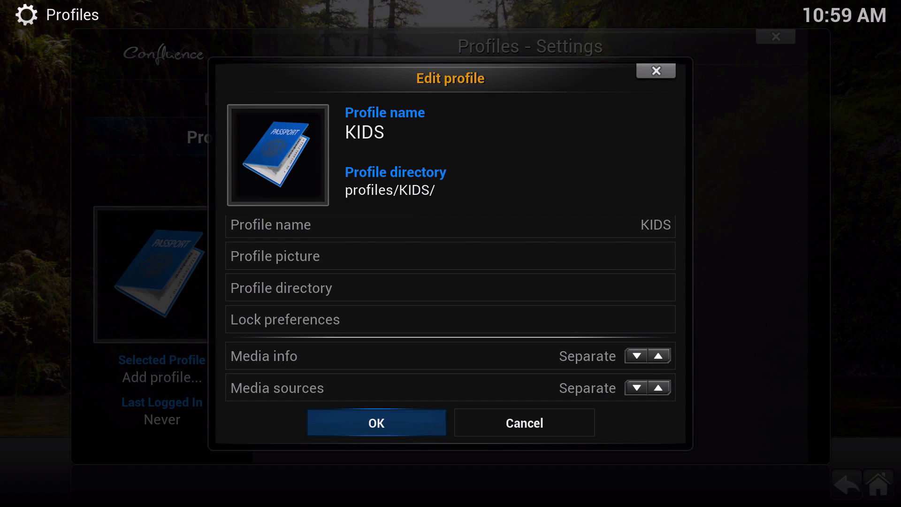
{"action": "key", "text": "Return"}
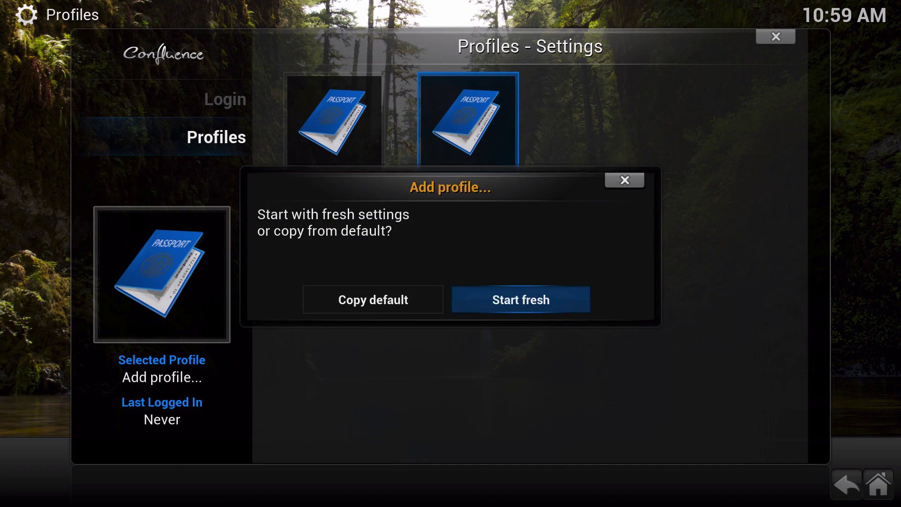
{"action": "key", "text": "Left"}
{"action": "key", "text": "Right"}
{"action": "key", "text": "Return"}
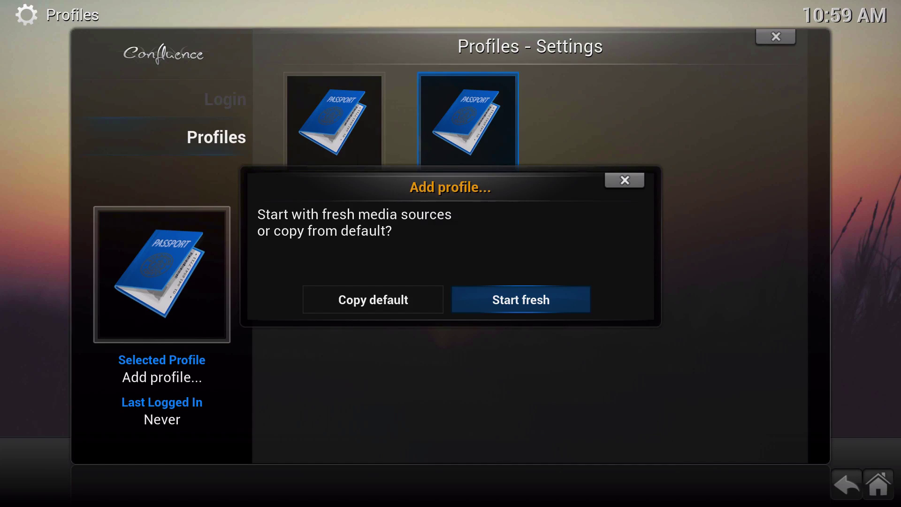
{"action": "key", "text": "Return"}
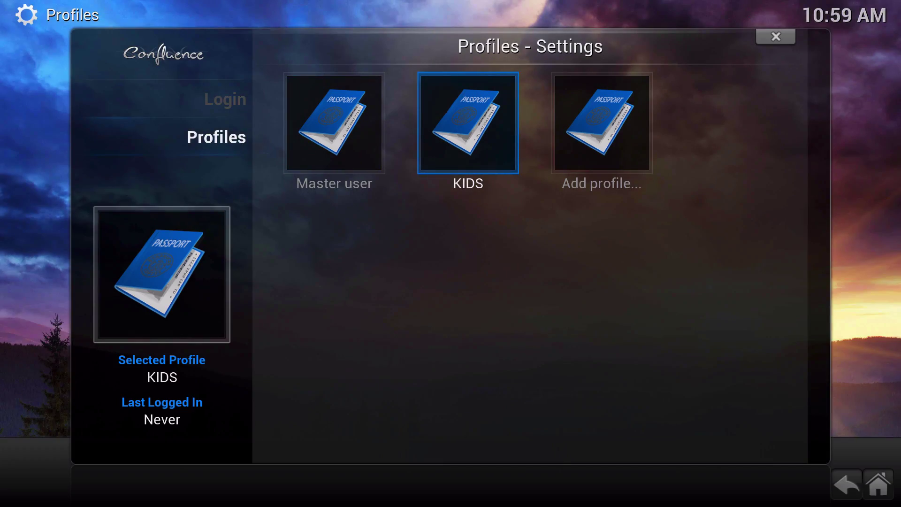
Step: Return to the home screen and log off the Master user to reach the login screen
{"action": "key", "text": "Escape"}
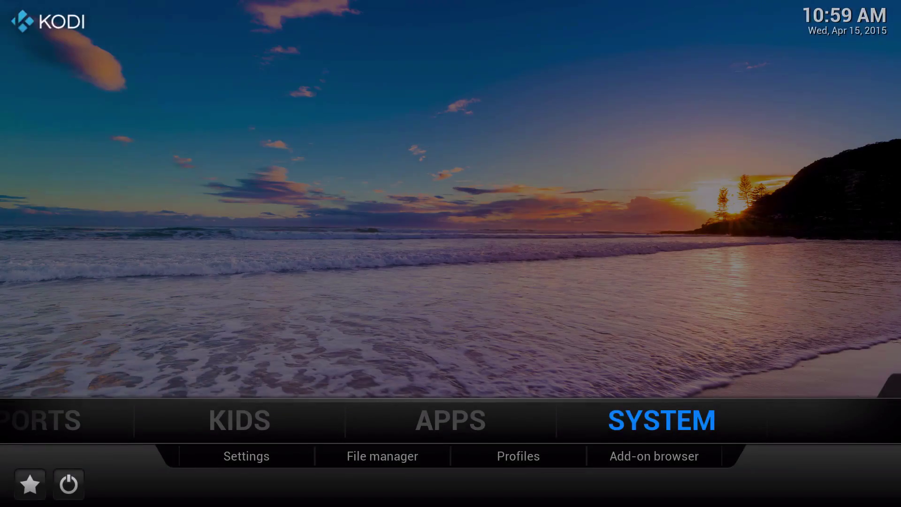
{"action": "key", "text": "Right"}
{"action": "key", "text": "Return"}
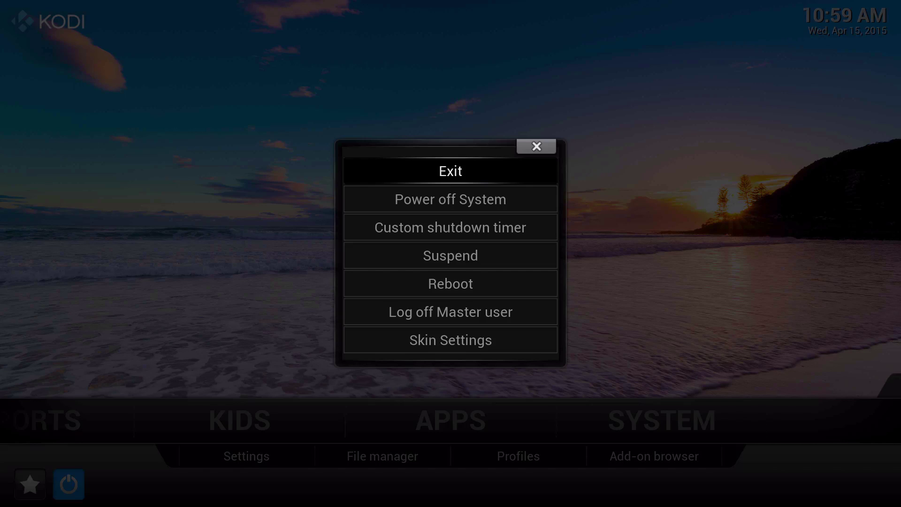
{"action": "key", "text": "Up"}
{"action": "key", "text": "Up"}
{"action": "key", "text": "Up"}
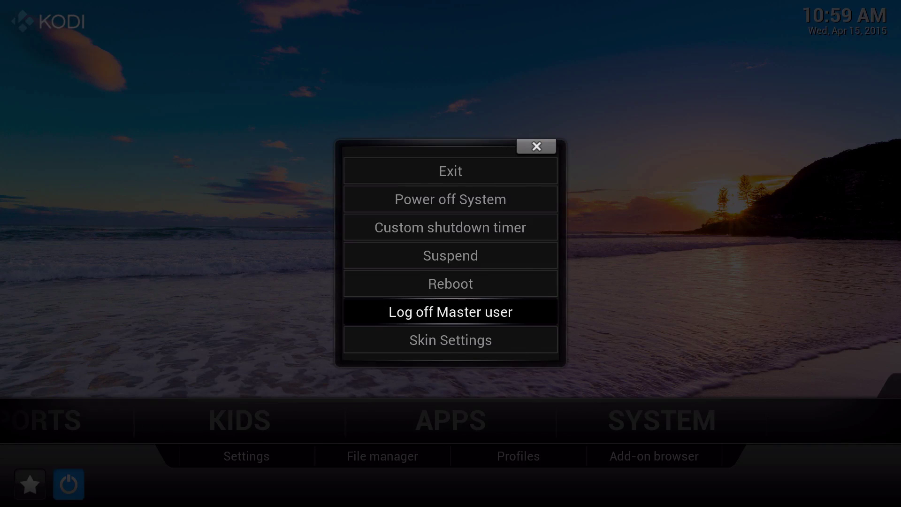
{"action": "key", "text": "Down"}
{"action": "key", "text": "Up"}
{"action": "key", "text": "Return"}
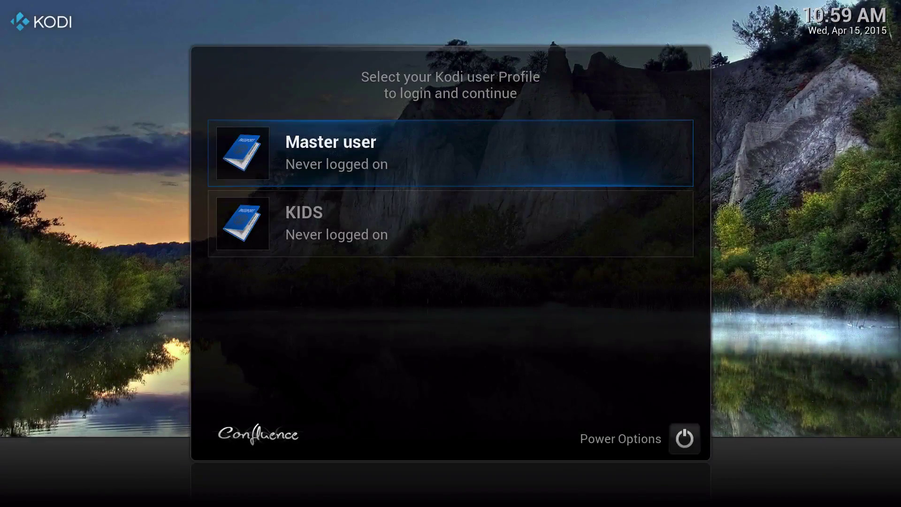
Step: Log in to the KIDS profile and dismiss the first-logon profile editor
{"action": "key", "text": "Down"}
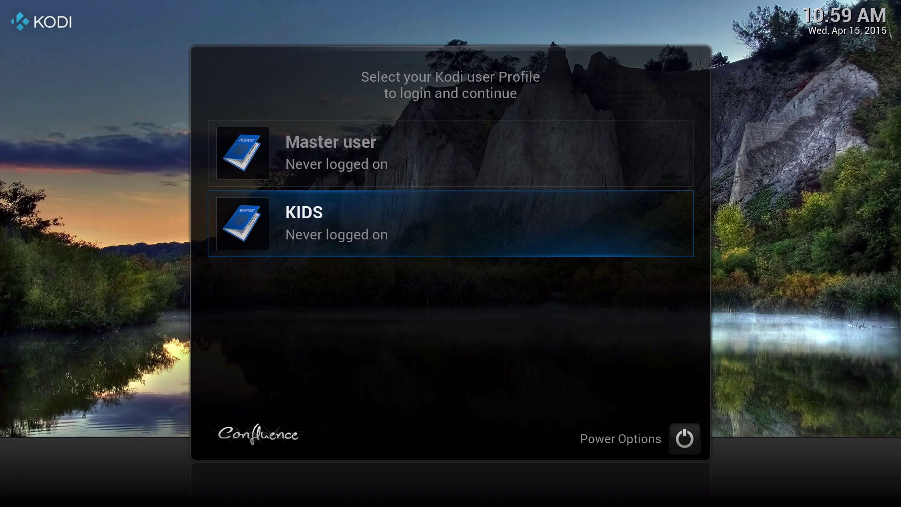
{"action": "key", "text": "Up"}
{"action": "key", "text": "Down"}
{"action": "key", "text": "Return"}
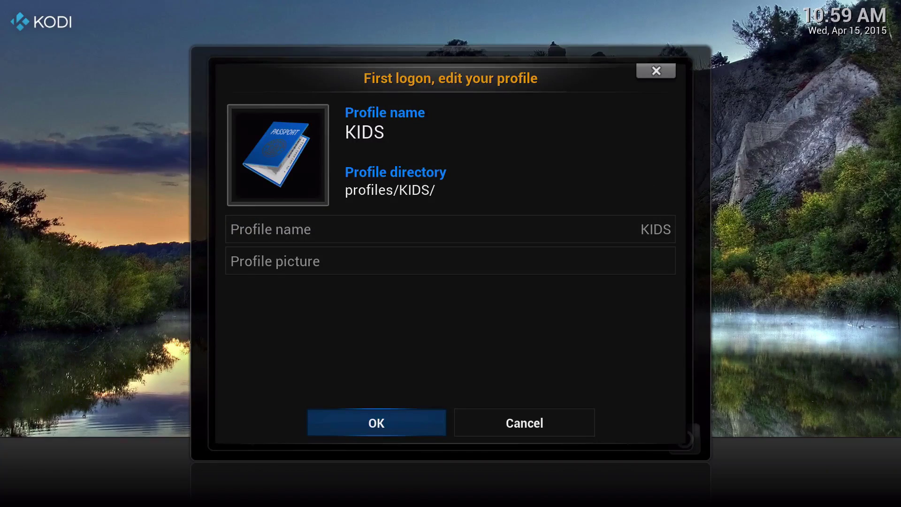
{"action": "key", "text": "Escape"}
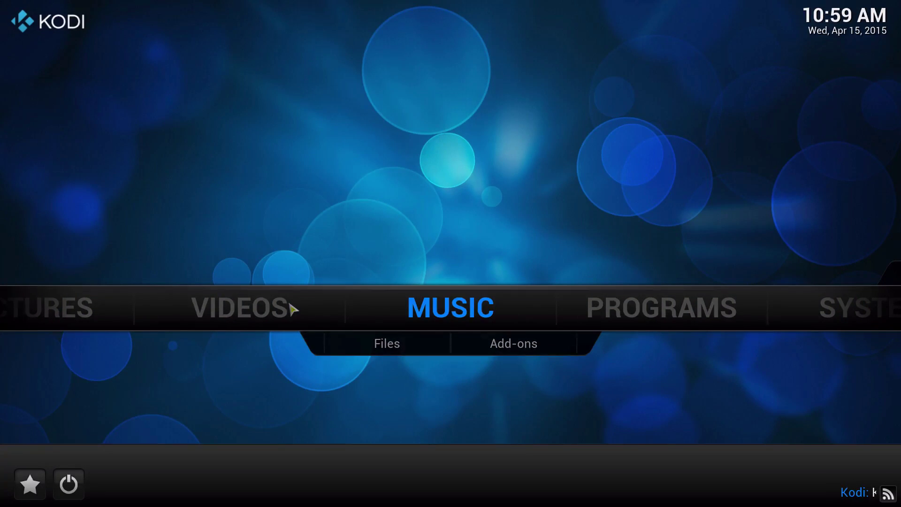
Step: Open the Skin options in the Appearance settings of the KIDS profile
{"action": "key", "text": "Right"}
{"action": "key", "text": "Right"}
{"action": "key", "text": "Right"}
{"action": "key", "text": "Down"}
{"action": "key", "text": "Return"}
{"action": "key", "text": "Return"}
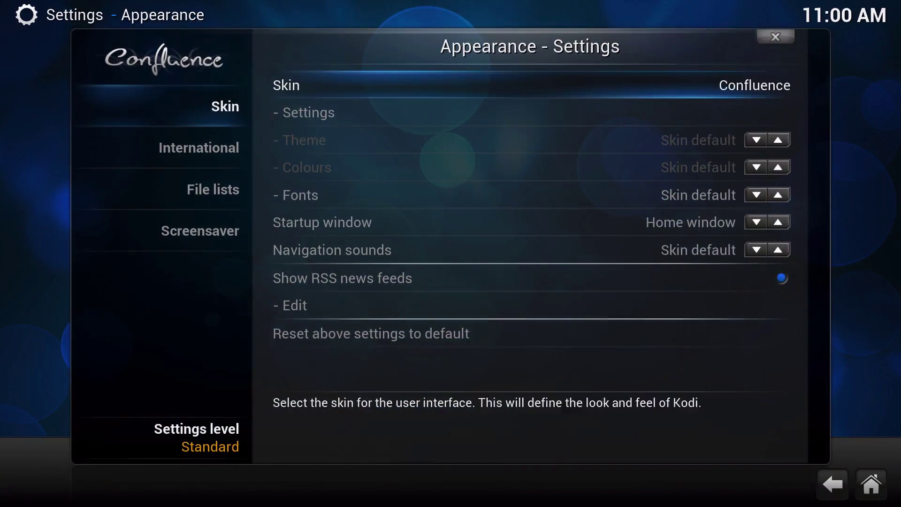
Step: Disable the RSS news feeds and set the navigation sounds to Off for the KIDS profile
{"action": "key", "text": "Up"}
{"action": "key", "text": "Up"}
{"action": "key", "text": "Up"}
{"action": "key", "text": "Return"}
{"action": "key", "text": "Up"}
{"action": "key", "text": "Left"}
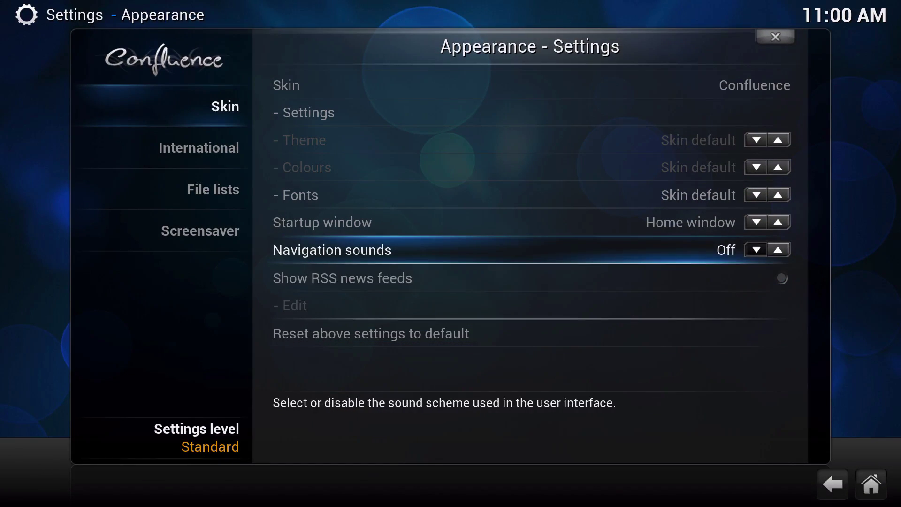
Step: Open the Confluence skin's own settings from the Appearance options
{"action": "key", "text": "Up"}
{"action": "key", "text": "Up"}
{"action": "key", "text": "Up"}
{"action": "key", "text": "Up"}
{"action": "key", "text": "Down"}
{"action": "key", "text": "Return"}
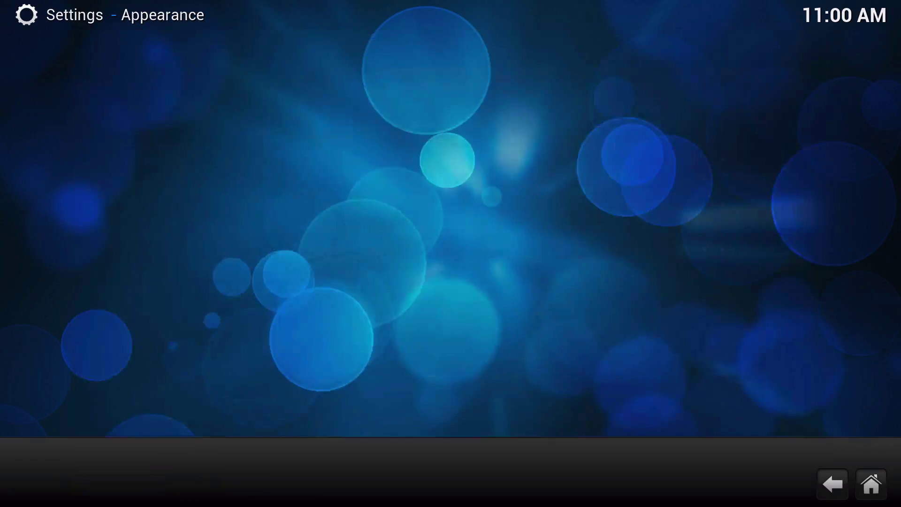
Step: Look through the skin settings categories and bring up the Home window options
{"action": "key", "text": "Down"}
{"action": "key", "text": "Down"}
{"action": "key", "text": "Down"}
{"action": "key", "text": "Right"}
{"action": "key", "text": "Left"}
{"action": "key", "text": "Up"}
{"action": "key", "text": "Right"}
{"action": "key", "text": "Left"}
{"action": "key", "text": "Up"}
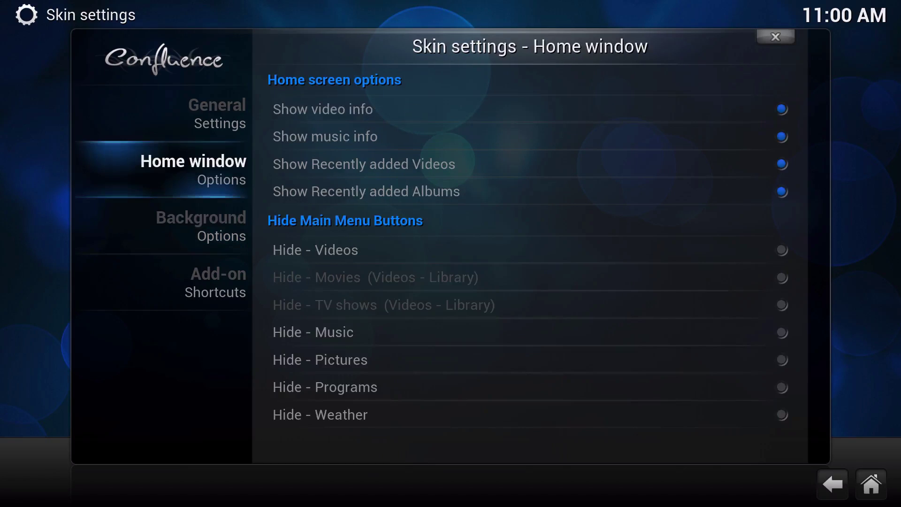
Step: Hide the Music, Pictures, Programs and Weather buttons from the home screen's main menu
{"action": "key", "text": "Right"}
{"action": "key", "text": "Down"}
{"action": "key", "text": "Down"}
{"action": "key", "text": "Down"}
{"action": "key", "text": "Down"}
{"action": "key", "text": "Down"}
{"action": "key", "text": "Down"}
{"action": "key", "text": "Up"}
{"action": "key", "text": "Return"}
{"action": "key", "text": "Down"}
{"action": "key", "text": "Return"}
{"action": "key", "text": "Down"}
{"action": "key", "text": "Return"}
{"action": "key", "text": "Down"}
{"action": "key", "text": "Return"}
Step: Leave the skin and appearance settings and return to the home screen's Videos entry
{"action": "key", "text": "Up"}
{"action": "key", "text": "Down"}
{"action": "key", "text": "Down"}
{"action": "key", "text": "Escape"}
{"action": "key", "text": "Escape"}
{"action": "key", "text": "Escape"}
{"action": "key", "text": "Left"}
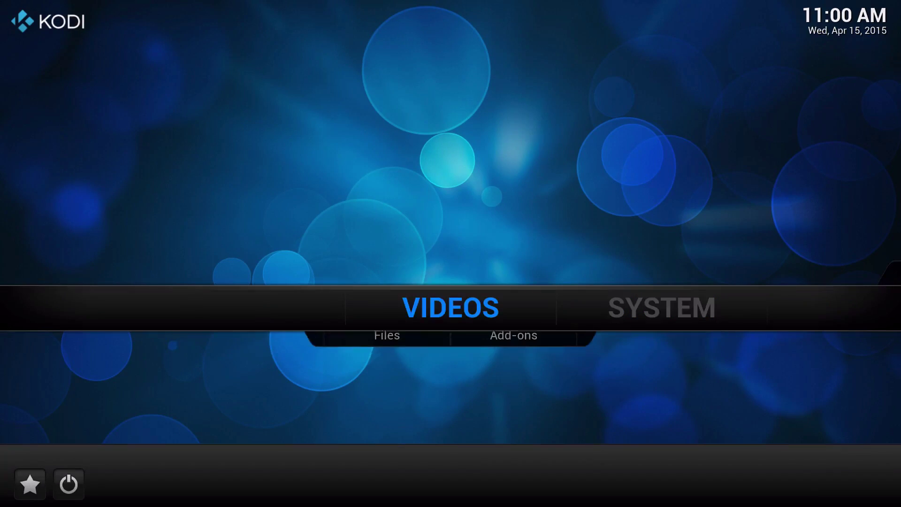
Step: Examine the KIDS profile's reduced main menu, including the Videos and System entries with their submenus
{"action": "key", "text": "Down"}
{"action": "key", "text": "Right"}
{"action": "key", "text": "Up"}
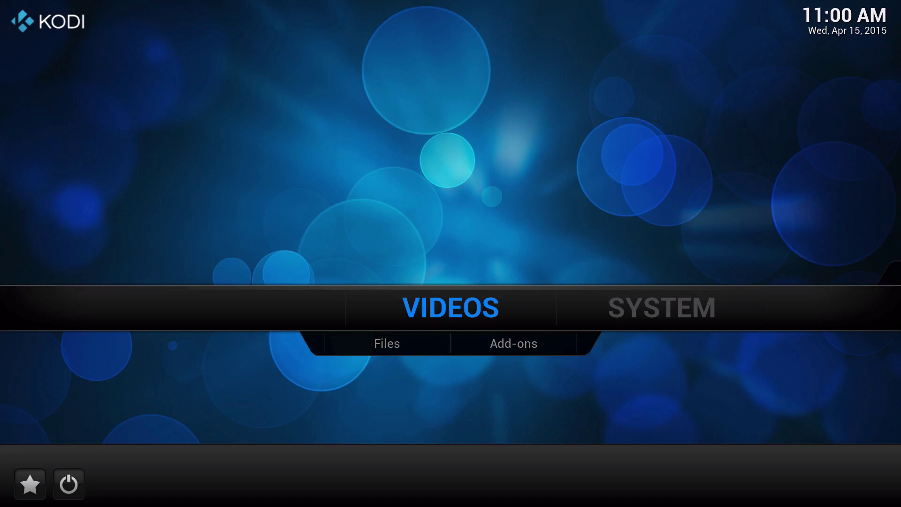
{"action": "key", "text": "Right"}
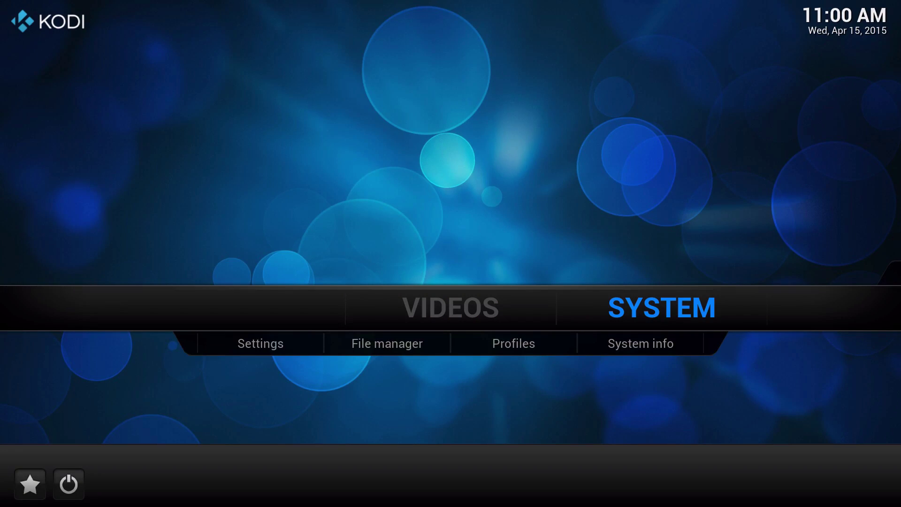
{"action": "key", "text": "Left"}
{"action": "key", "text": "Down"}
{"action": "key", "text": "Up"}
{"action": "key", "text": "Down"}
{"action": "key", "text": "Down"}
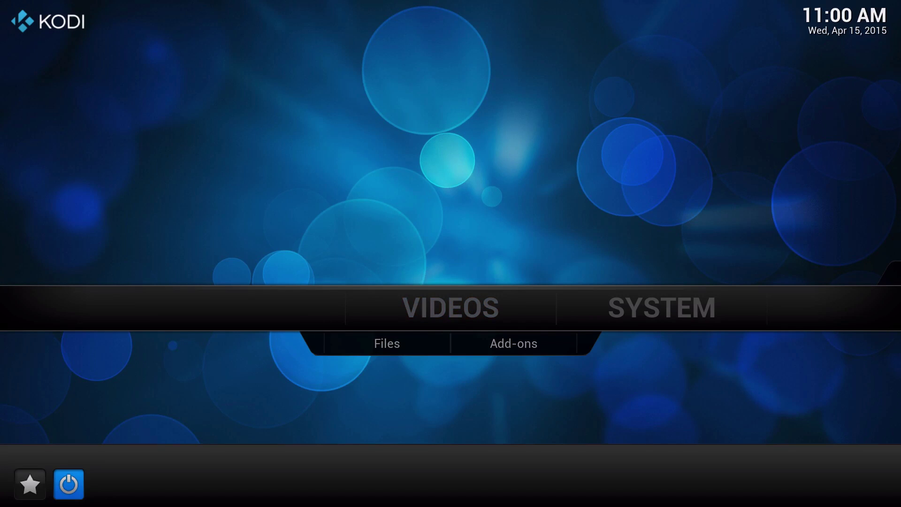
{"action": "key", "text": "Up"}
{"action": "key", "text": "Up"}
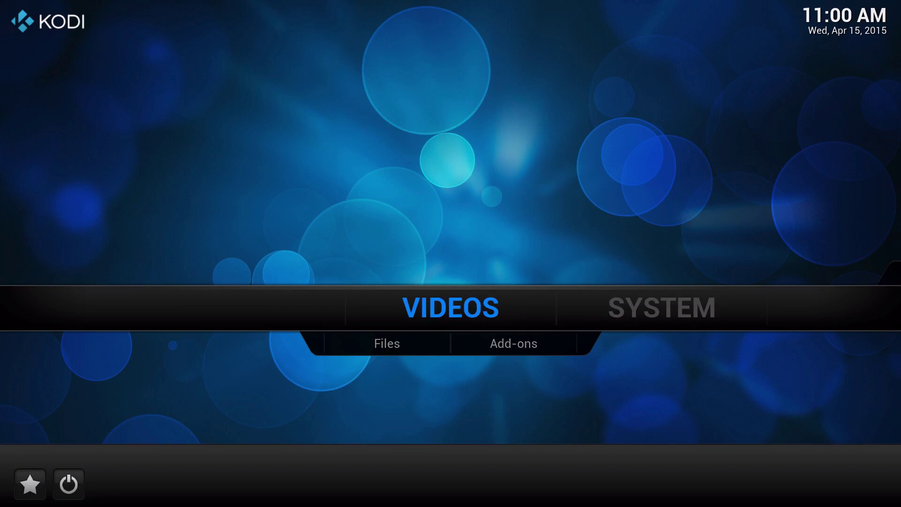
Step: Log off the KIDS profile and return to the Master user's home screen
{"action": "key", "text": "Down"}
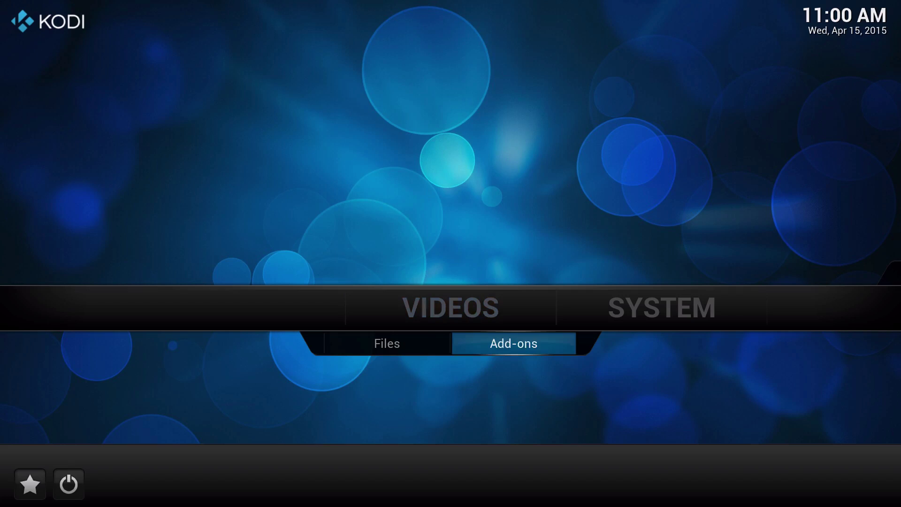
{"action": "key", "text": "Down"}
{"action": "key", "text": "Return"}
{"action": "key", "text": "Up"}
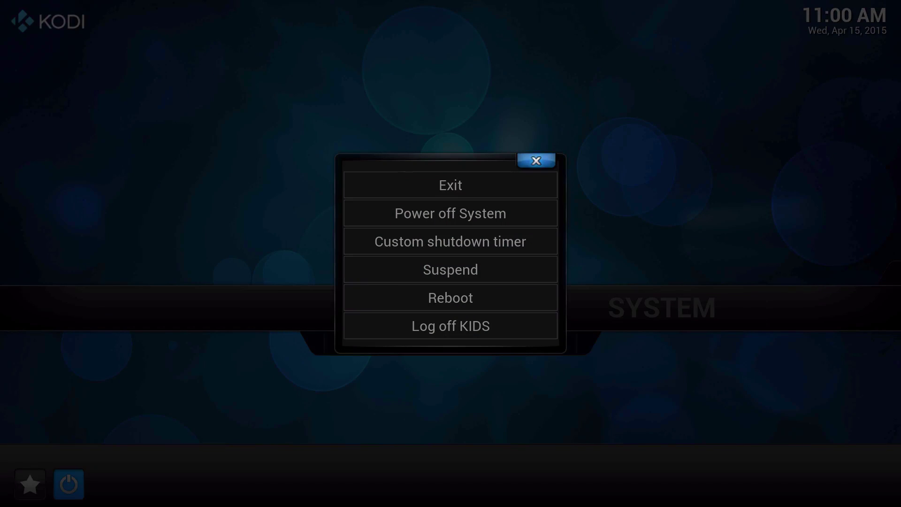
{"action": "key", "text": "Up"}
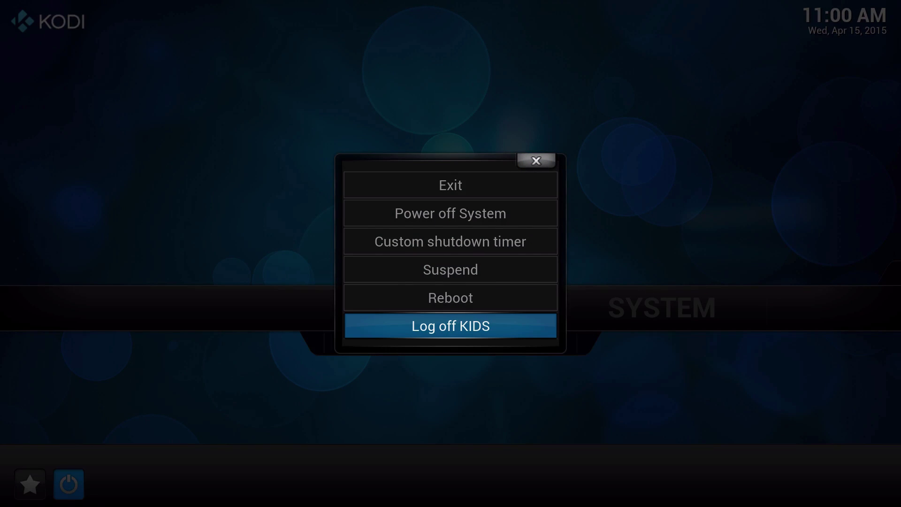
{"action": "key", "text": "Return"}
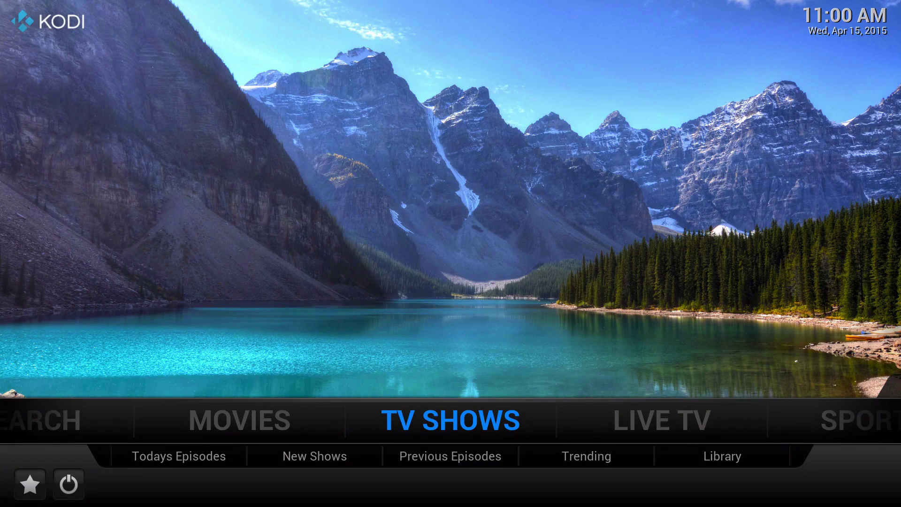
Step: Browse the Master user's main menu from TV Shows as far as Apps and back to Live TV
{"action": "key", "text": "Right"}
{"action": "key", "text": "Right"}
{"action": "key", "text": "Right"}
{"action": "key", "text": "Right"}
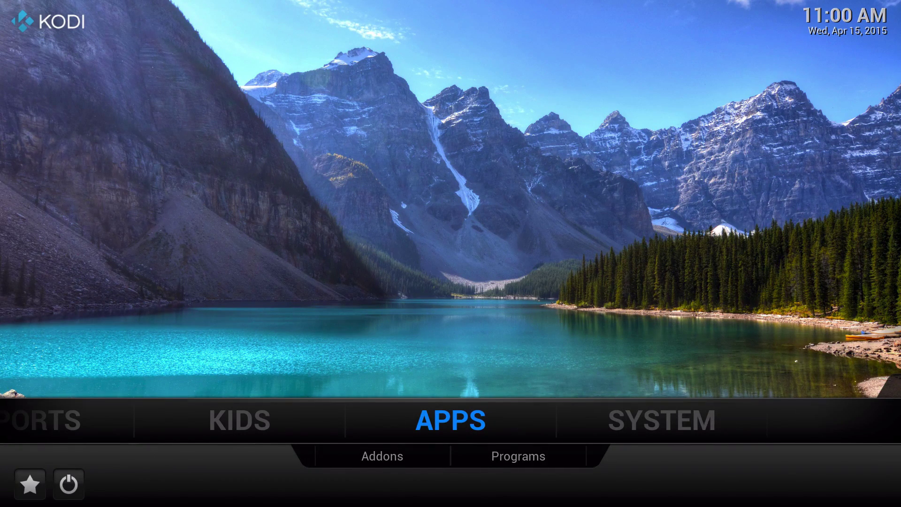
{"action": "key", "text": "Left"}
{"action": "key", "text": "Left"}
{"action": "key", "text": "Left"}
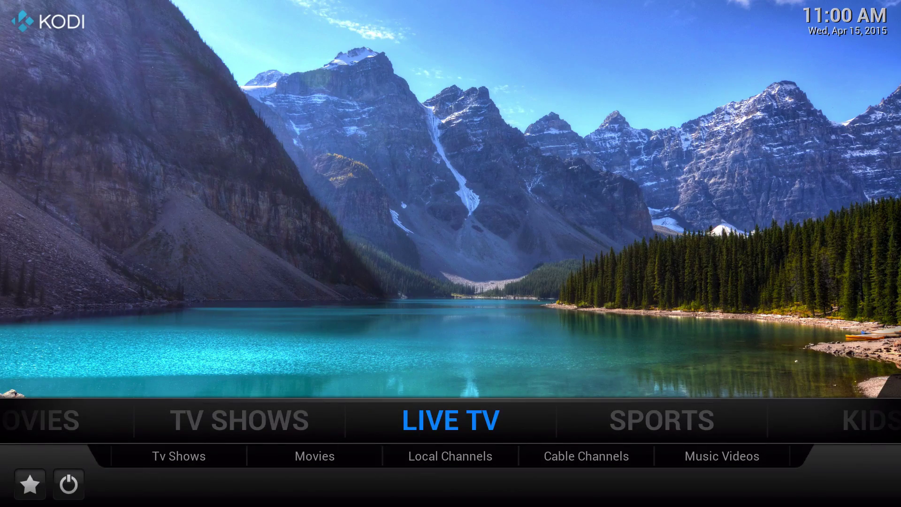